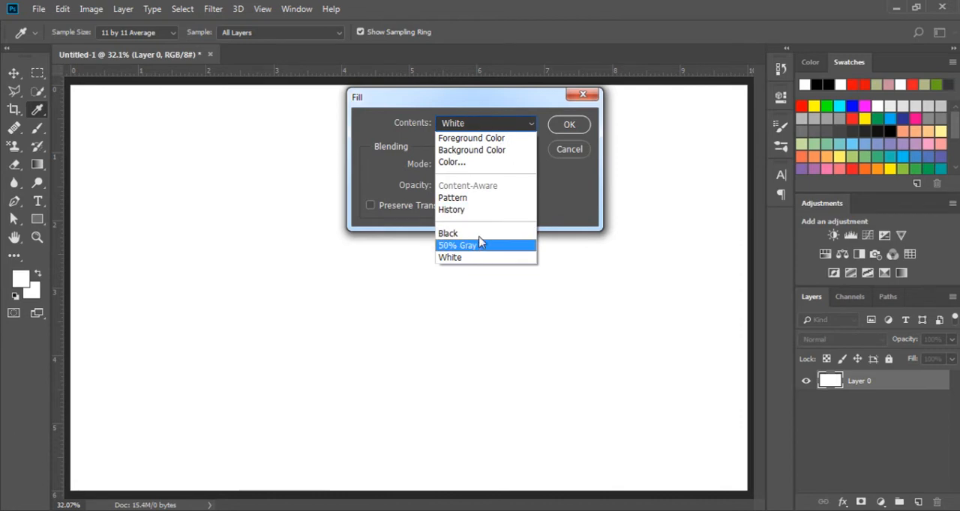
Fill Layer 0 with black
left_click(481, 234)
left_click(567, 126)
key("v")
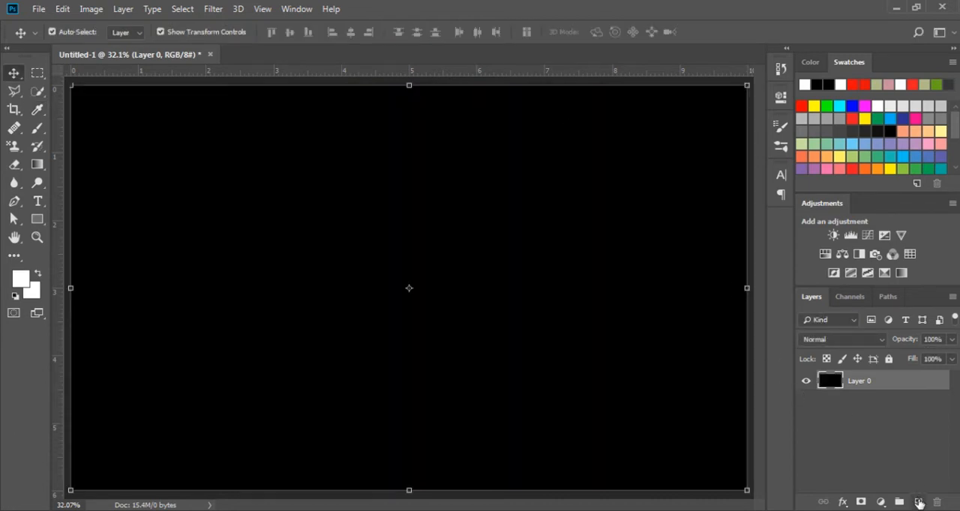
Add a new layer above the black one and enter the text "GROWING FAST" on the canvas
left_click(917, 502)
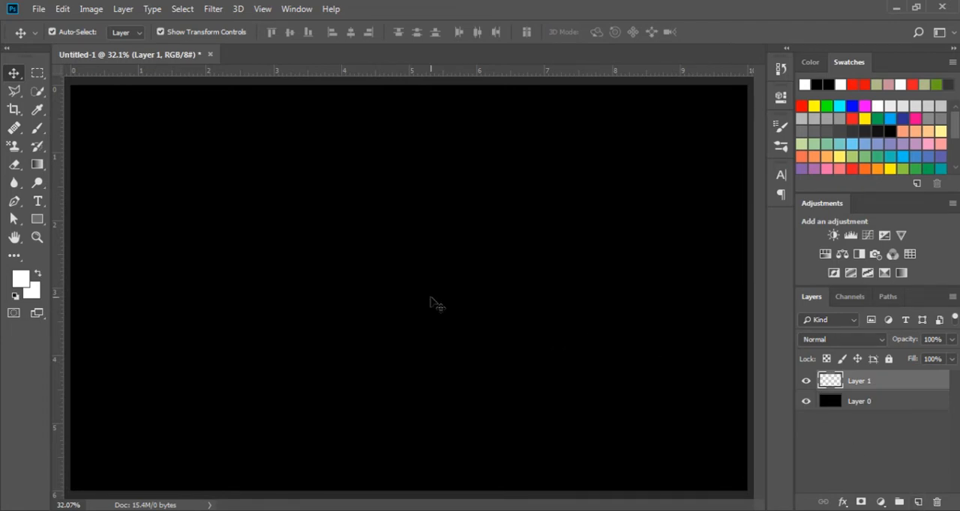
key("t")
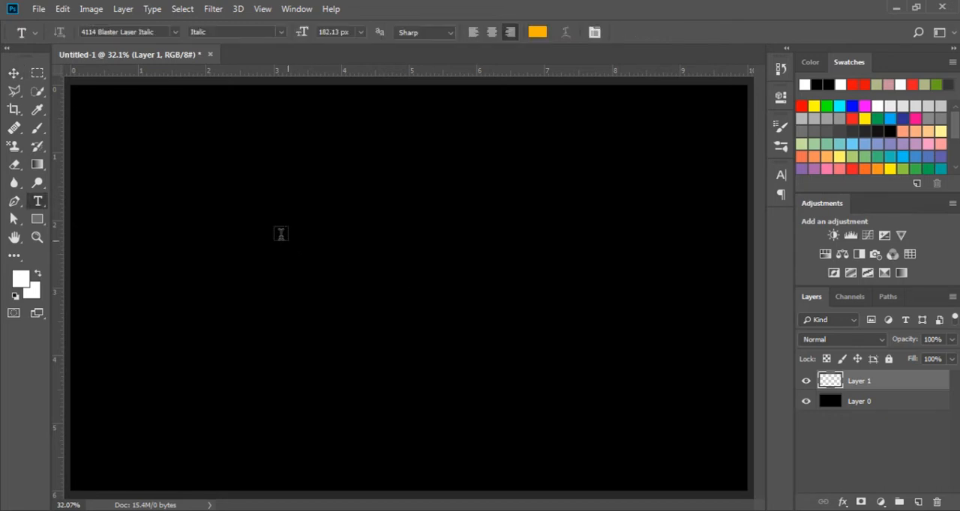
left_click(269, 239)
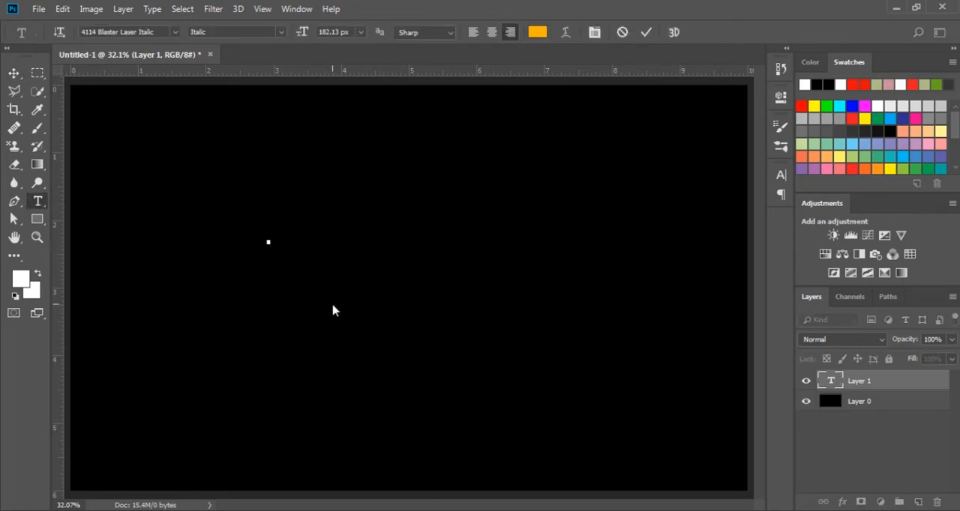
type("GR")
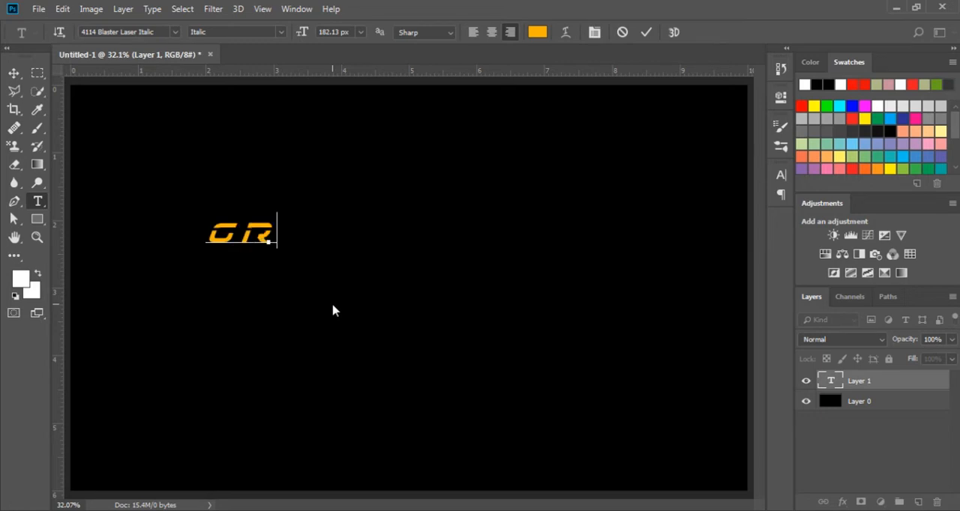
type("OWING ")
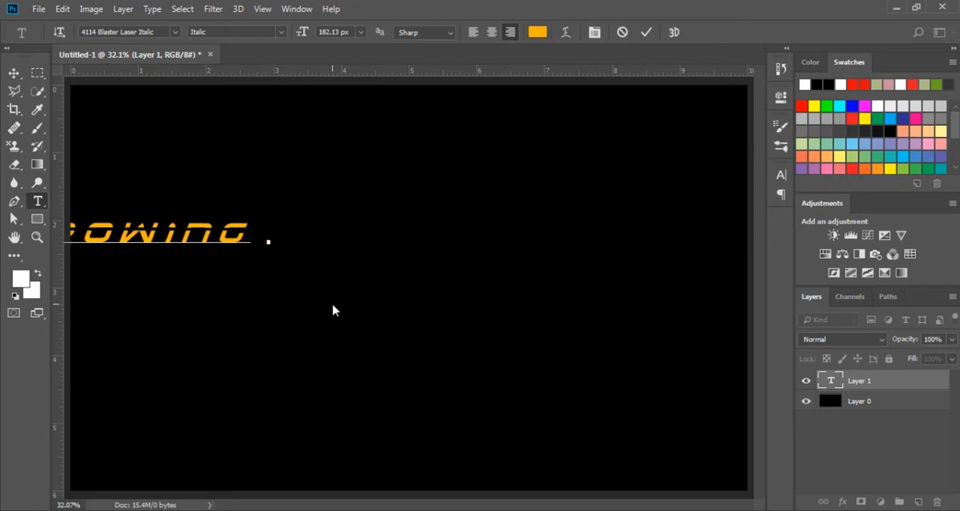
type("FAST")
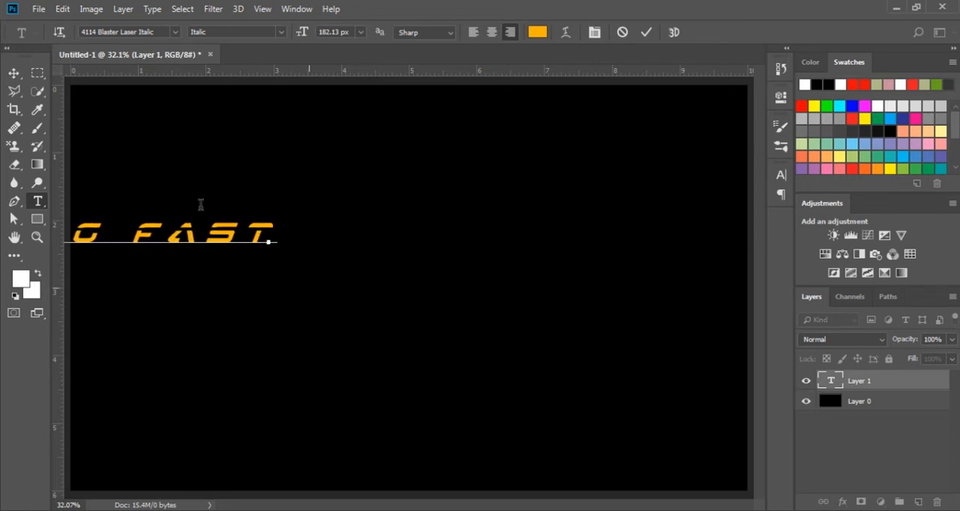
Move the GROWING FAST text to the middle of the canvas and enlarge its font size to 226.13 px
left_click(13, 73)
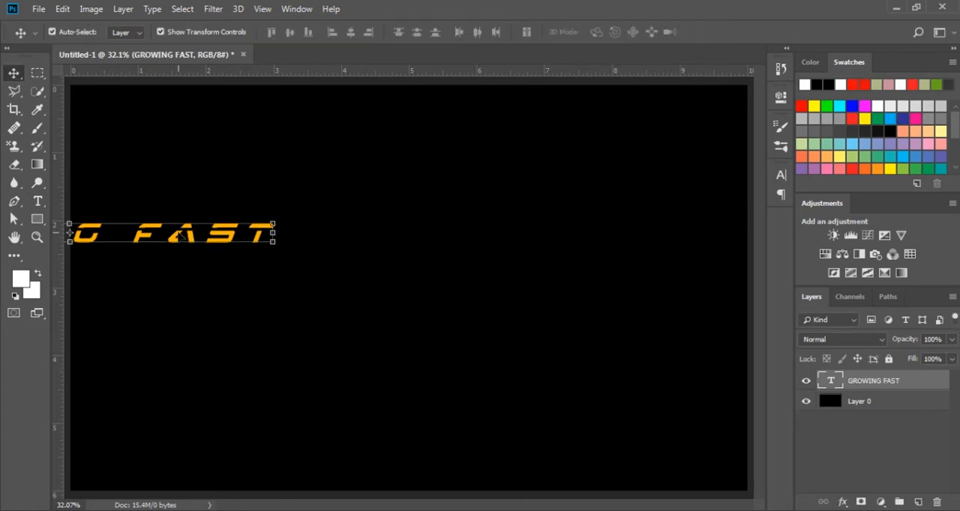
left_click_drag(180, 238, 486, 287)
key("t")
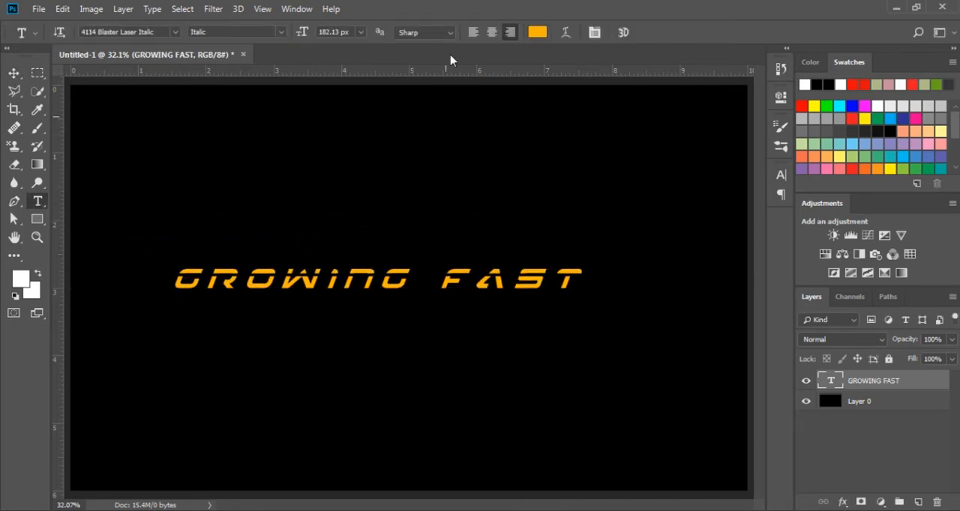
left_click_drag(303, 33, 334, 33)
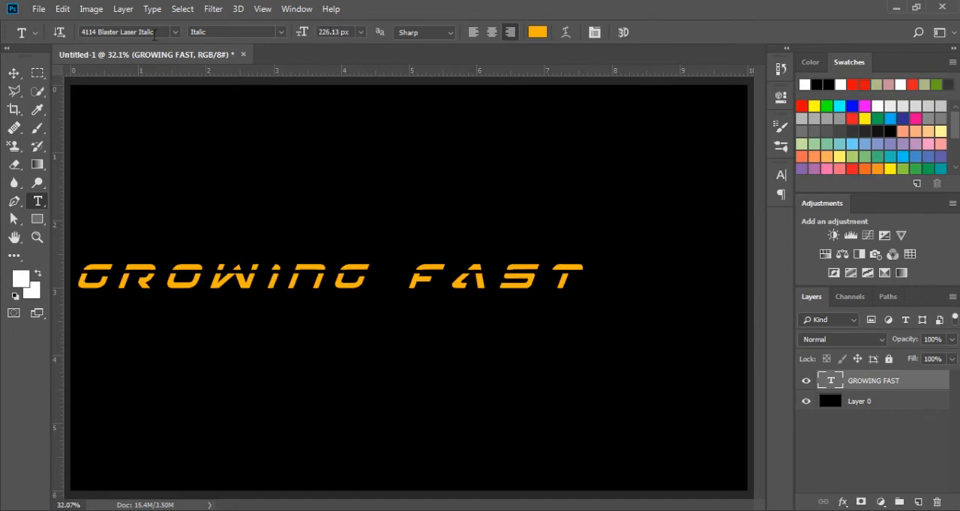
Change the text's font to 4114 Blaster Expanded and move the text to the upper part of the canvas
left_click(155, 32)
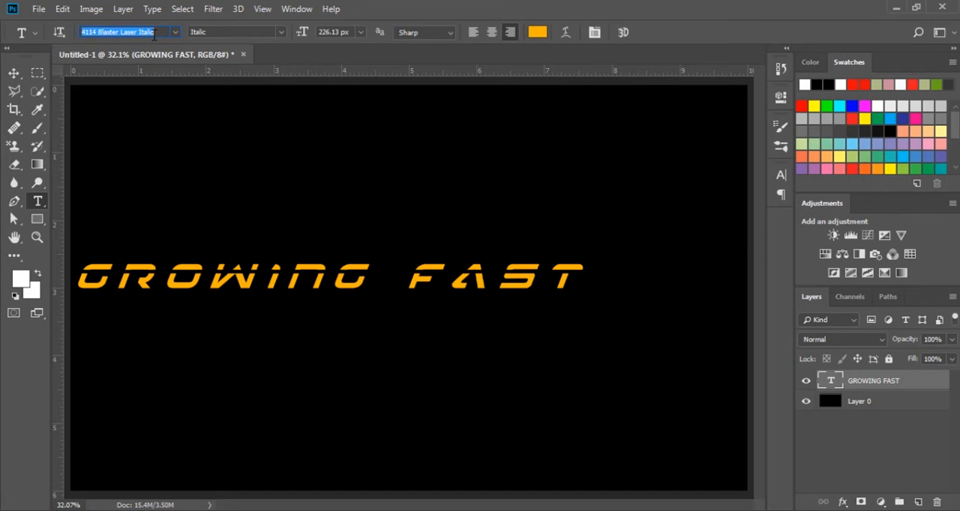
type("414")
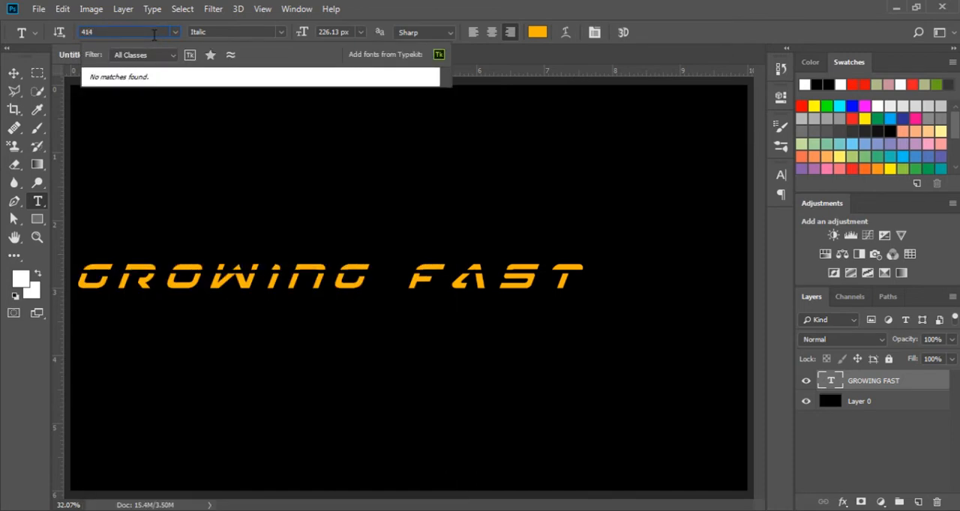
key("BackSpace")
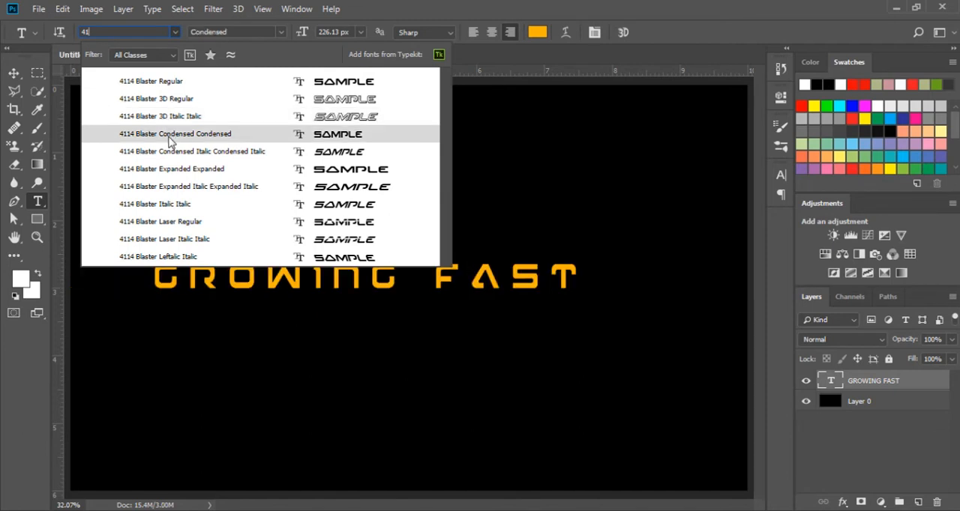
left_click(172, 169)
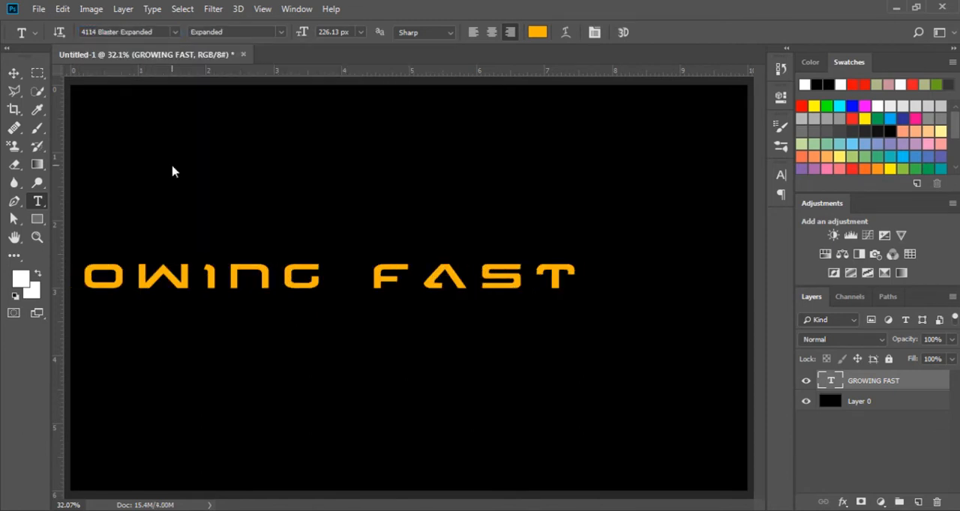
left_click(14, 73)
left_click_drag(188, 280, 285, 203)
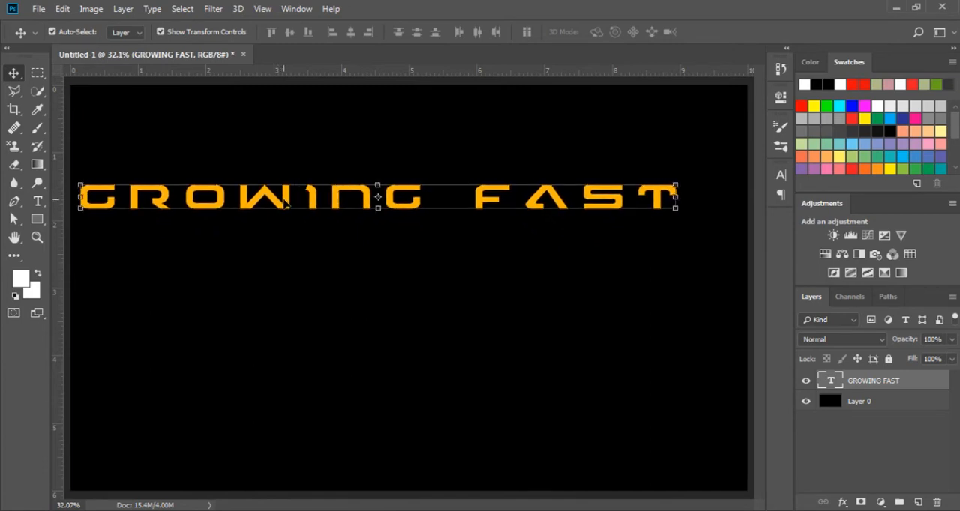
Change the text colour to the golden yellow fbc406
key("t")
left_click(537, 33)
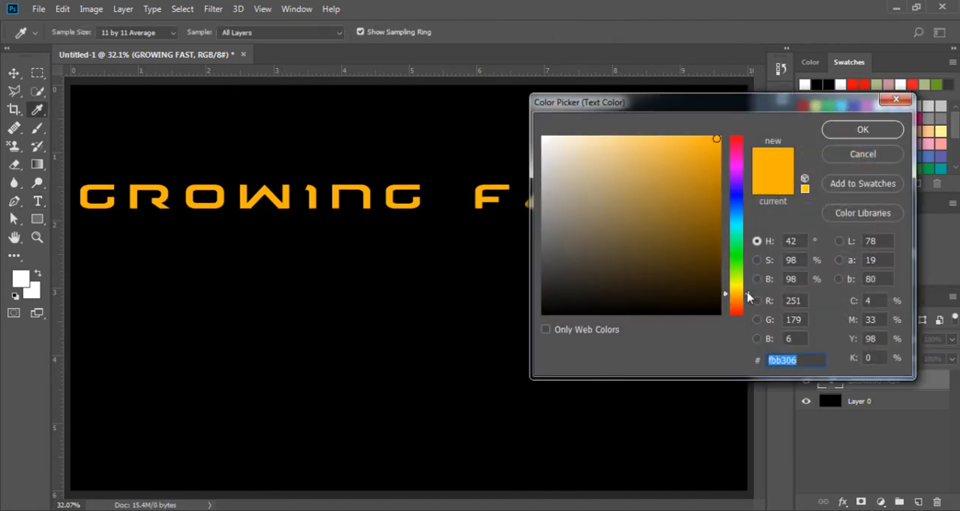
left_click_drag(747, 293, 746, 291)
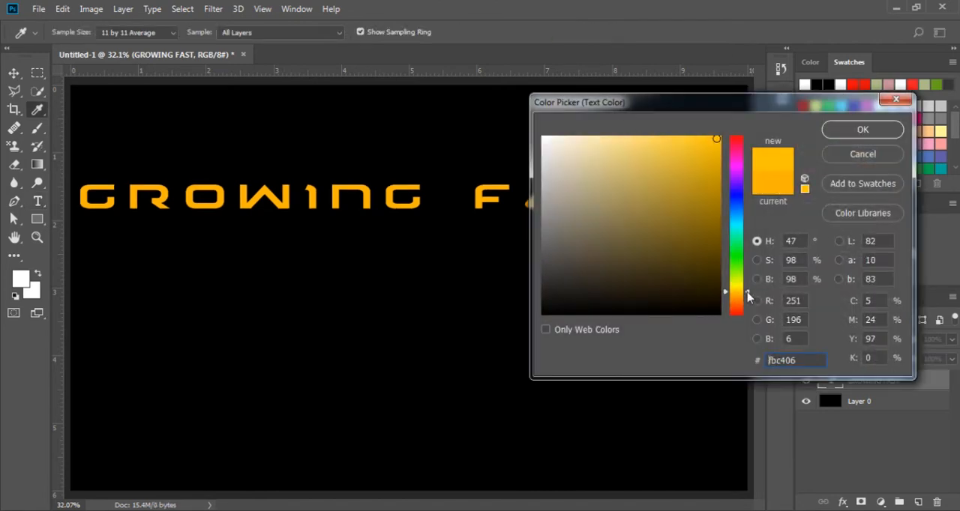
left_click(886, 132)
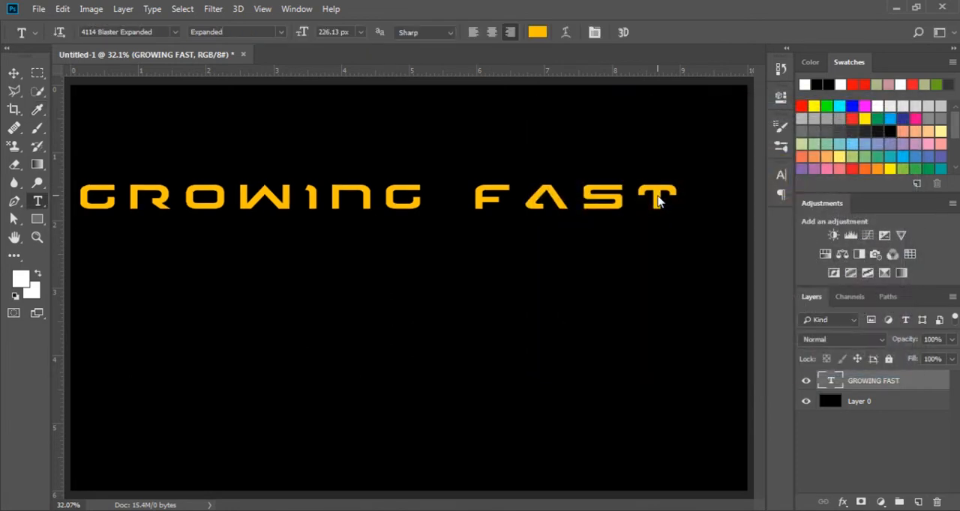
left_click(14, 74)
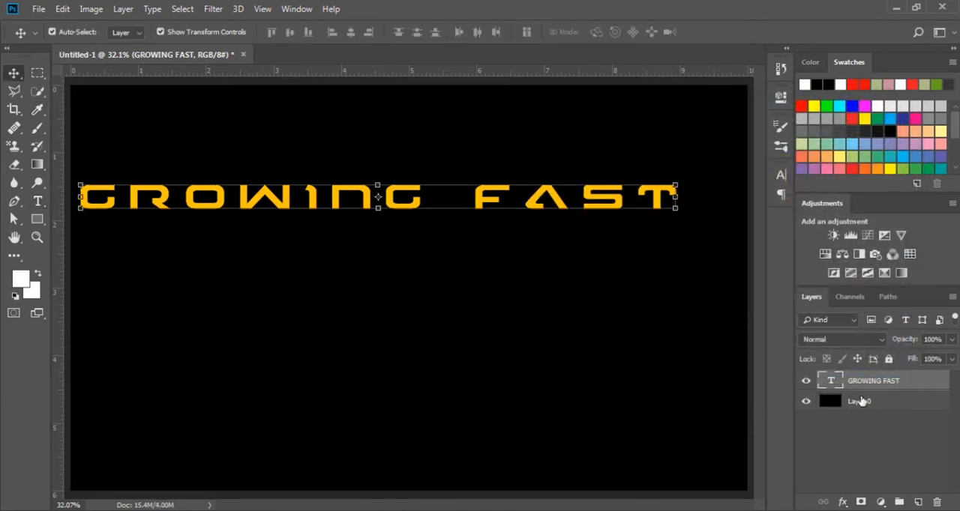
Open the layer style settings of the GROWING FAST layer and enable Bevel & Emboss
left_click(842, 503)
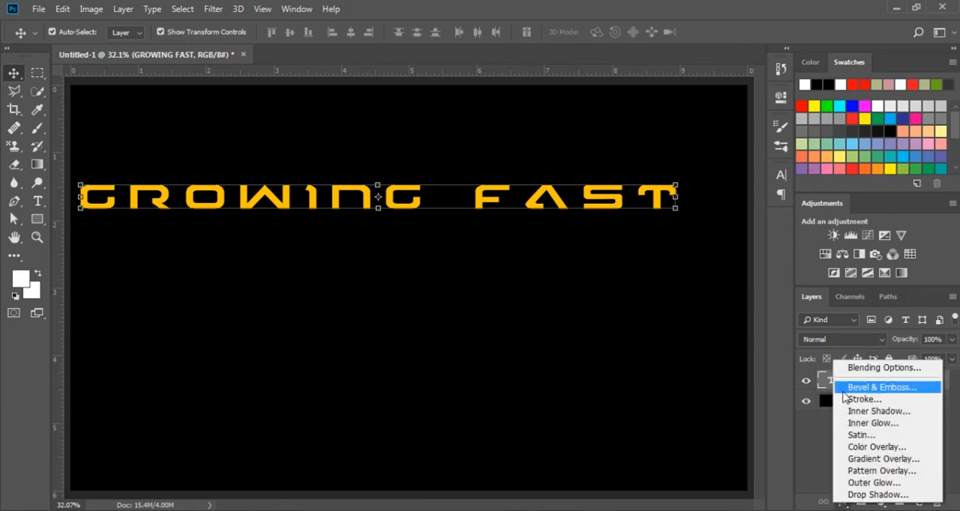
left_click(813, 431)
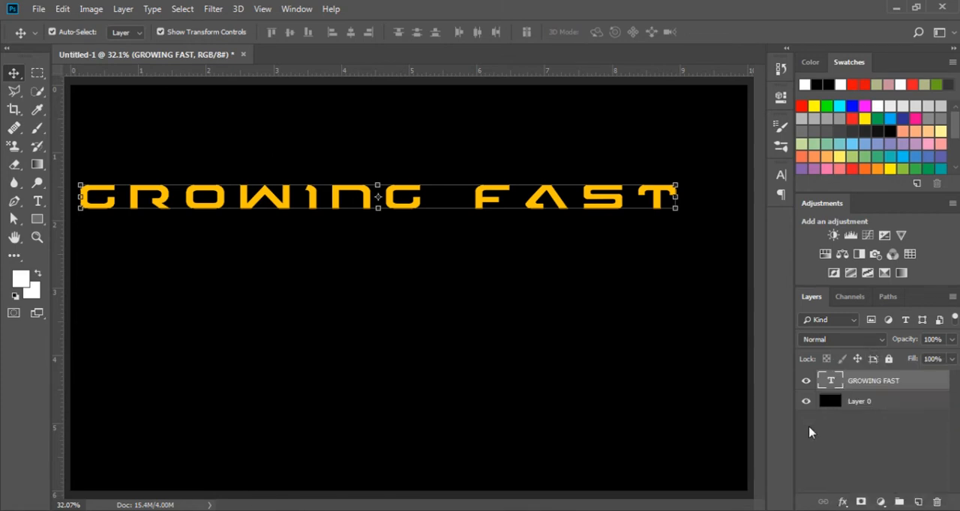
double_click(926, 382)
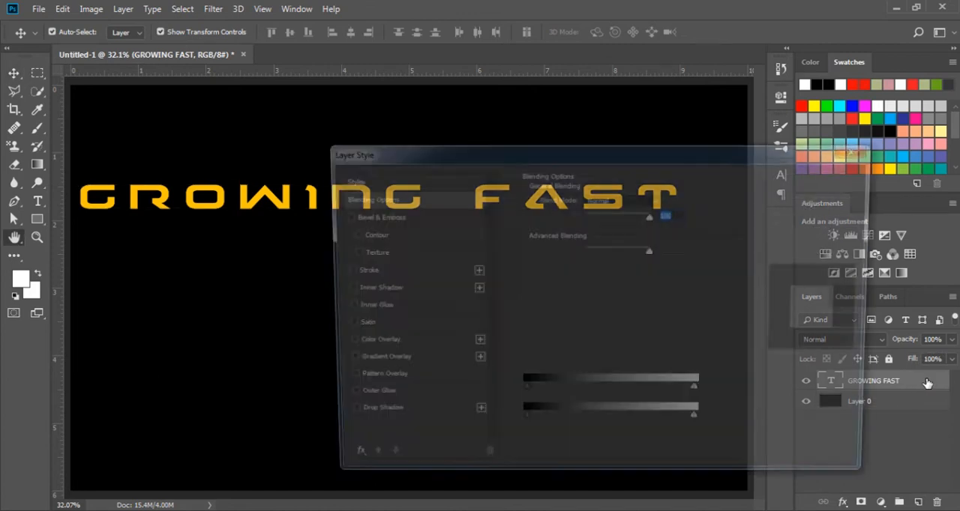
left_click_drag(575, 160, 634, 91)
left_click(448, 152)
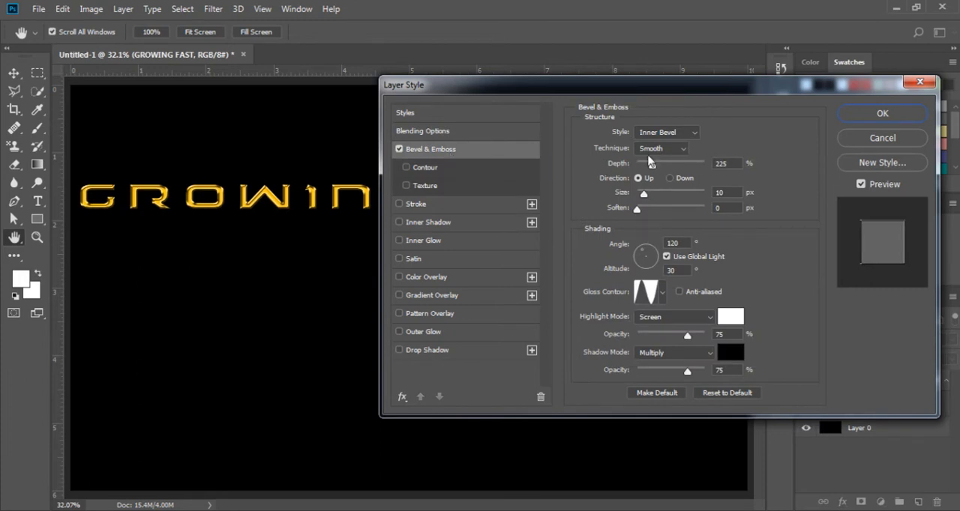
Set the bevel to Inner Bevel with the Smooth technique and a depth of 250%
left_click(666, 135)
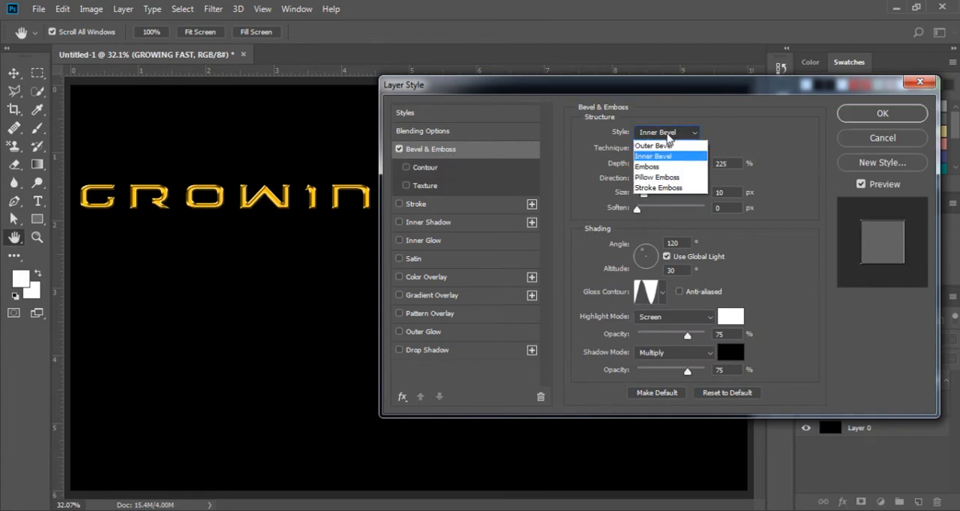
left_click(665, 156)
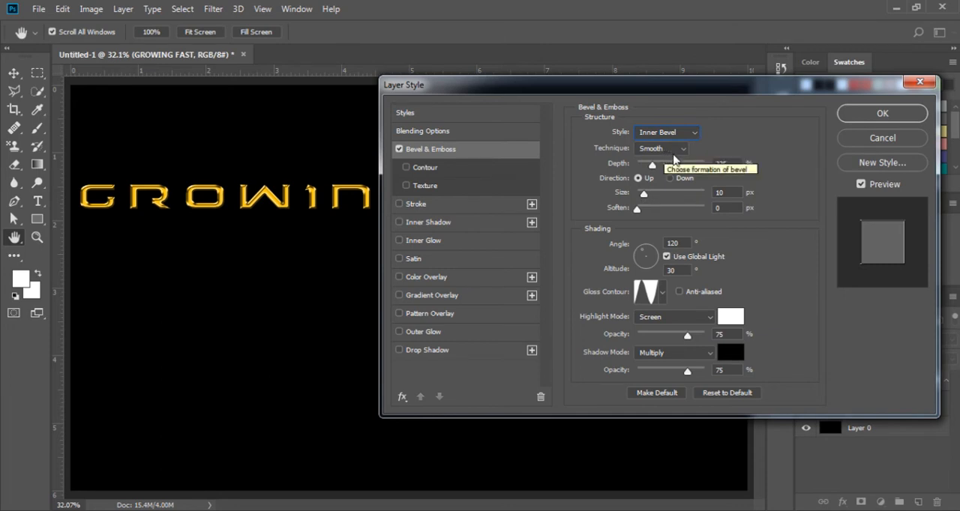
left_click(674, 149)
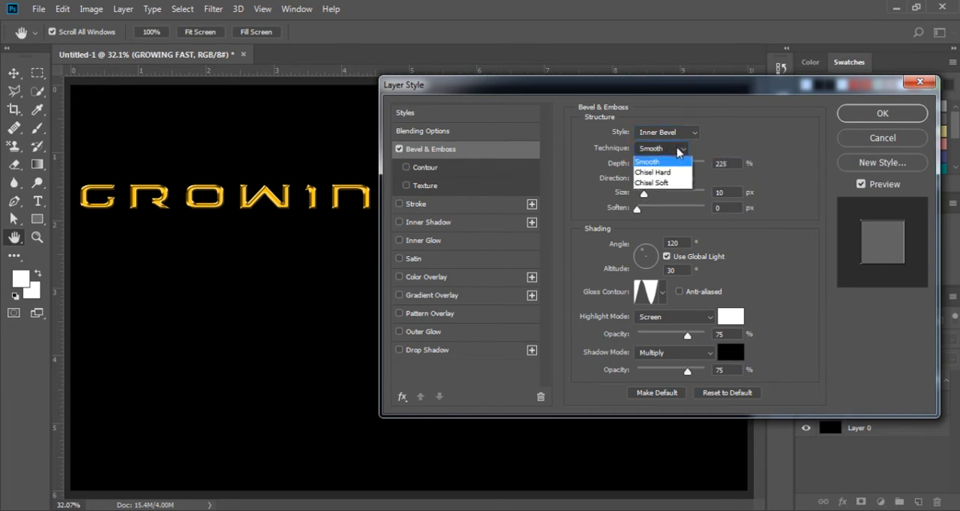
left_click(679, 150)
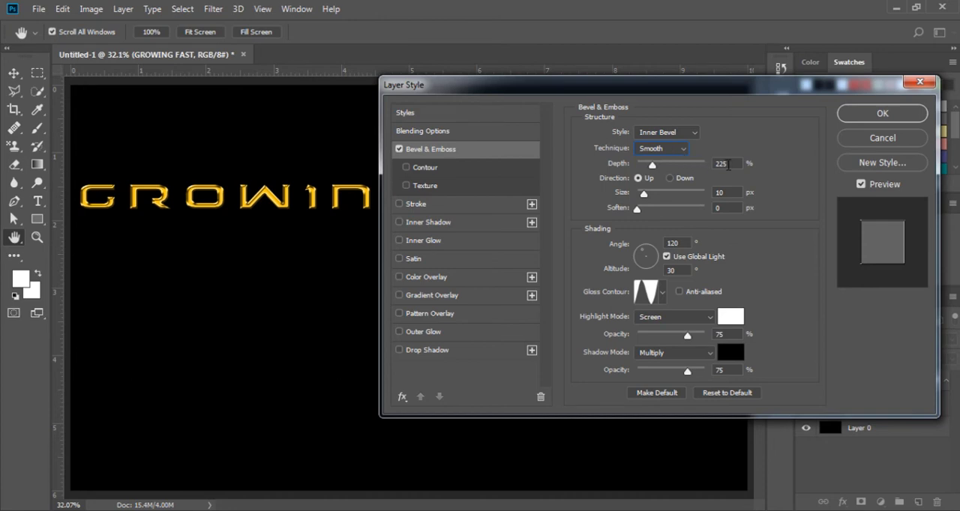
left_click_drag(727, 165, 712, 164)
type("2")
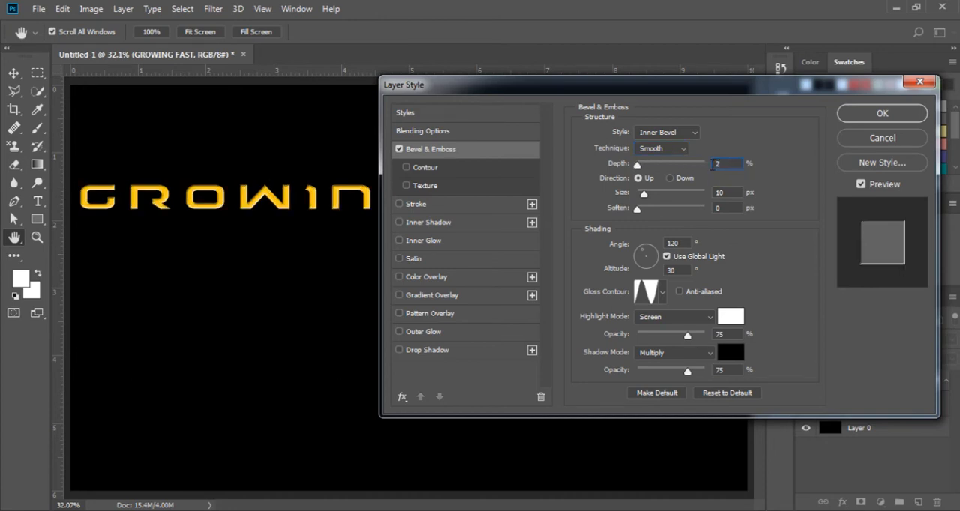
type("50")
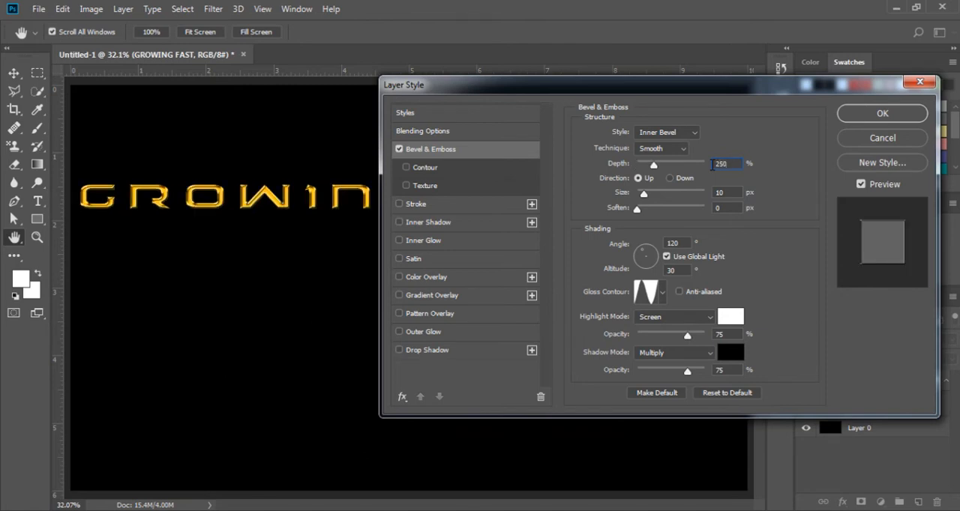
Try the bevel with direction Down and a size of 70 px, and return it to Up and 10 px
left_click(670, 178)
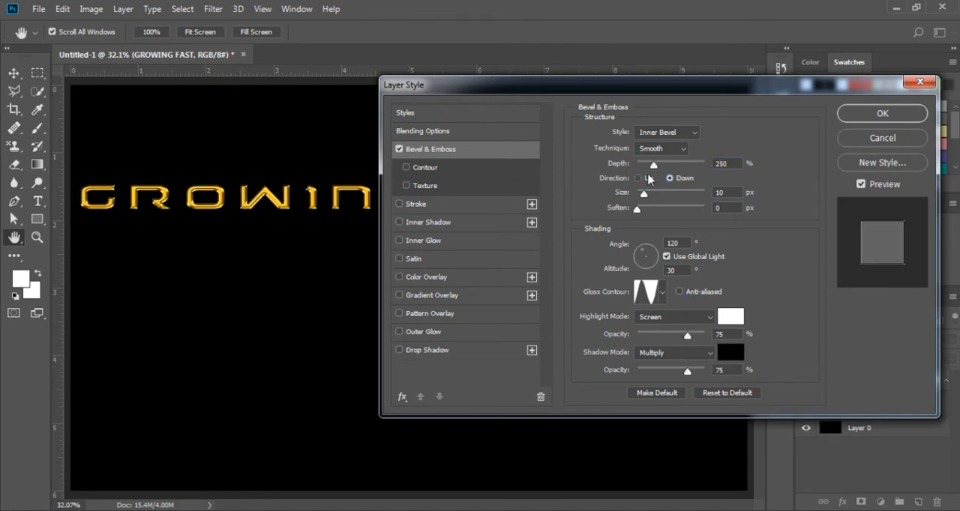
left_click(639, 178)
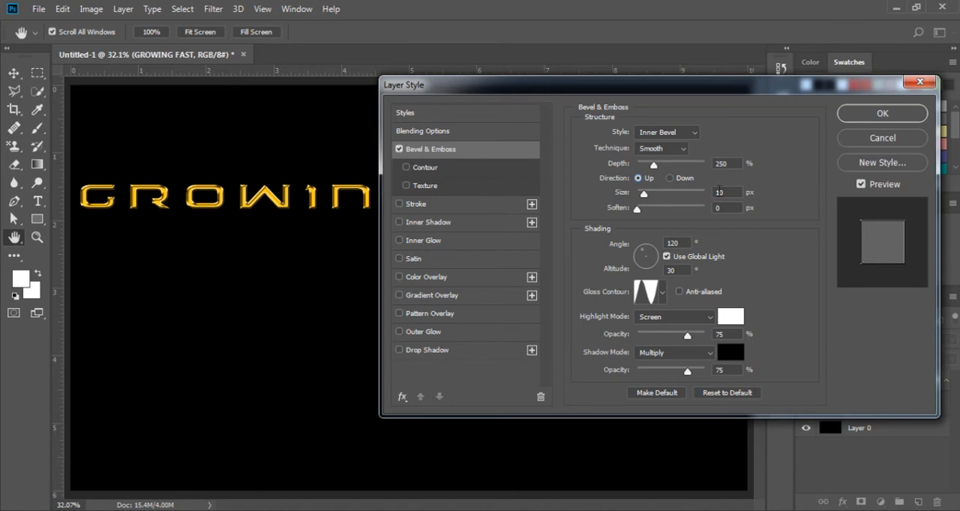
double_click(720, 193)
type("70")
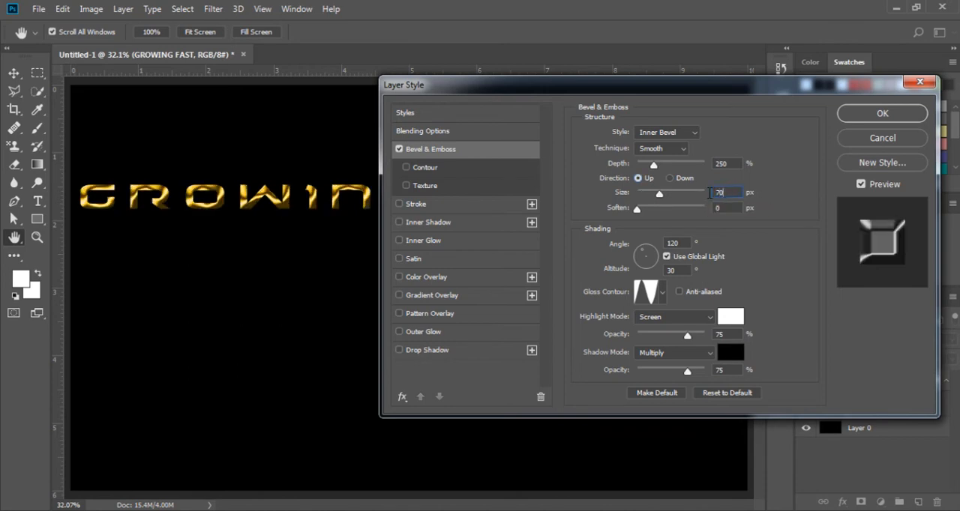
left_click_drag(722, 192, 709, 191)
type("10")
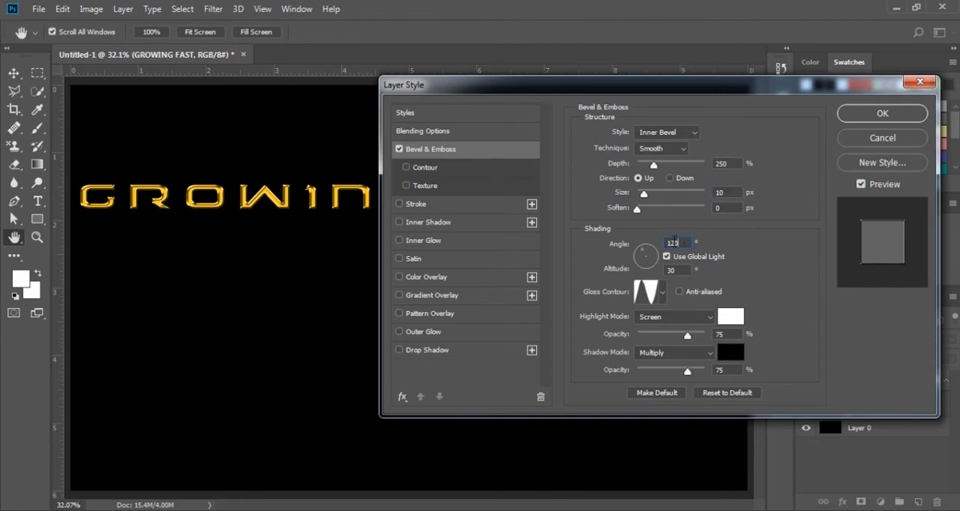
Choose the triple-peaked preset as the bevel's gloss contour
left_click_drag(679, 242, 636, 242)
left_click(662, 293)
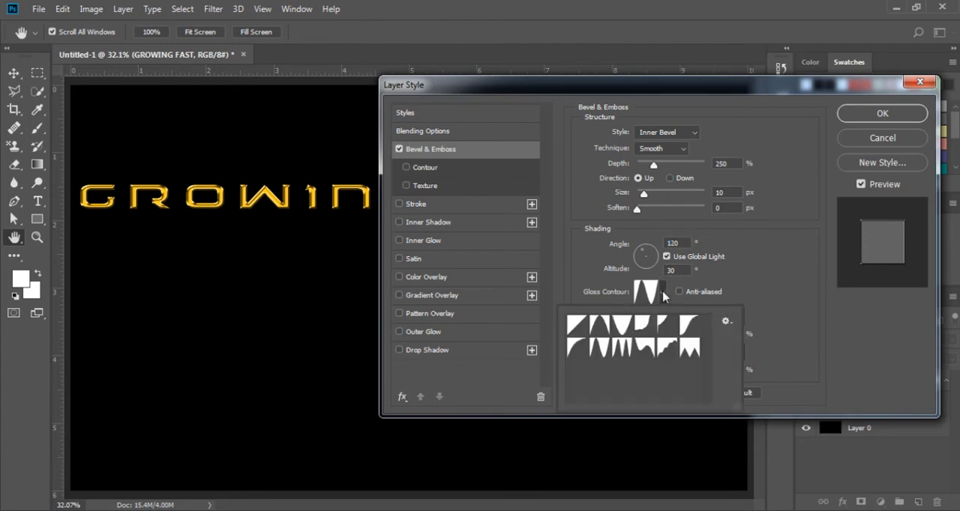
left_click(620, 347)
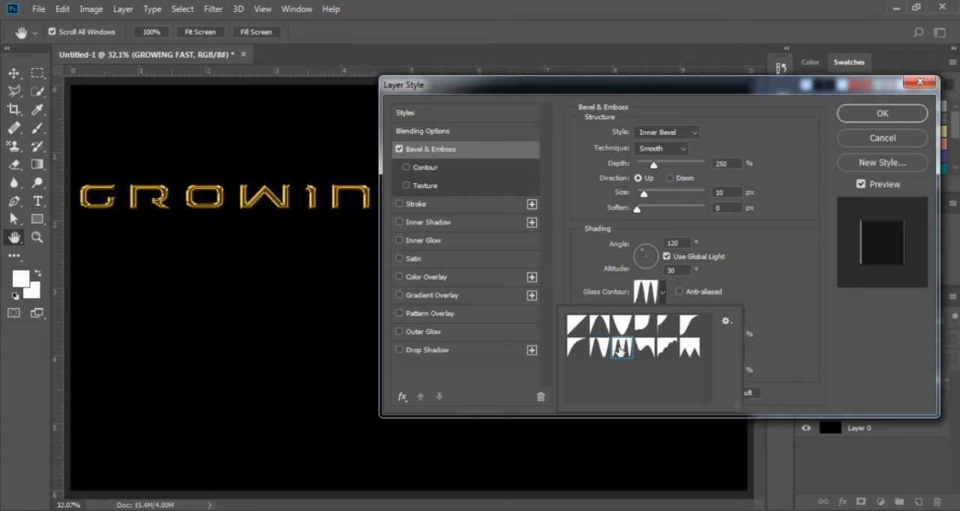
Try the double-peaked gloss contour, return to the triple-peaked one, and apply the layer style to the GROWING FAST text
left_click(600, 348)
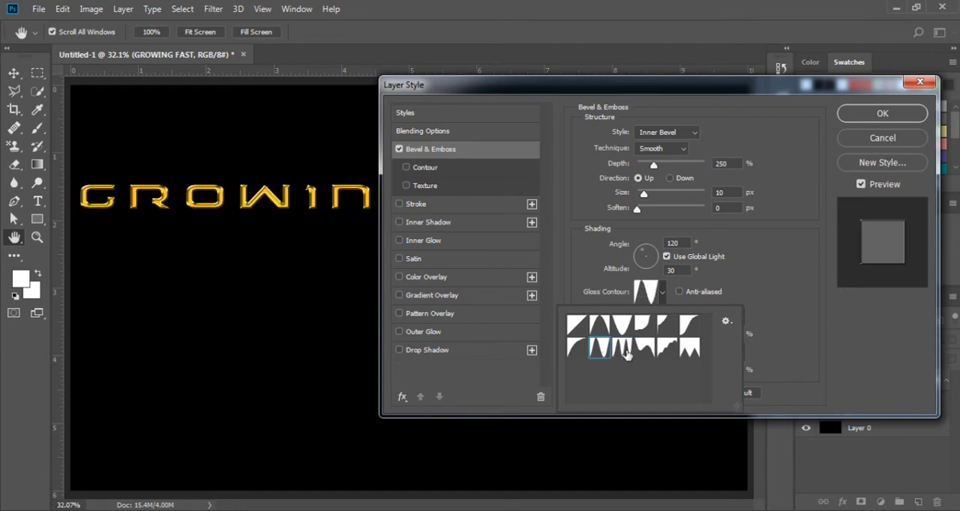
left_click(625, 350)
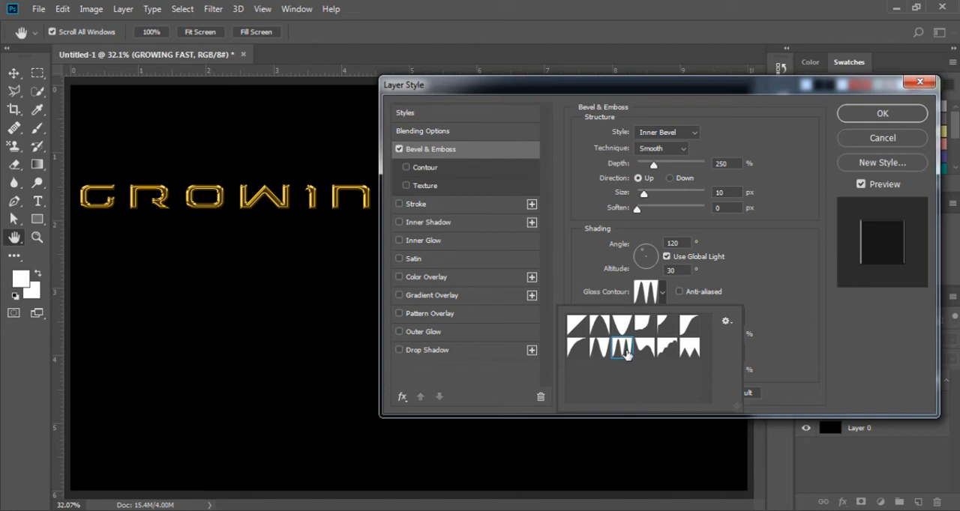
left_click(772, 300)
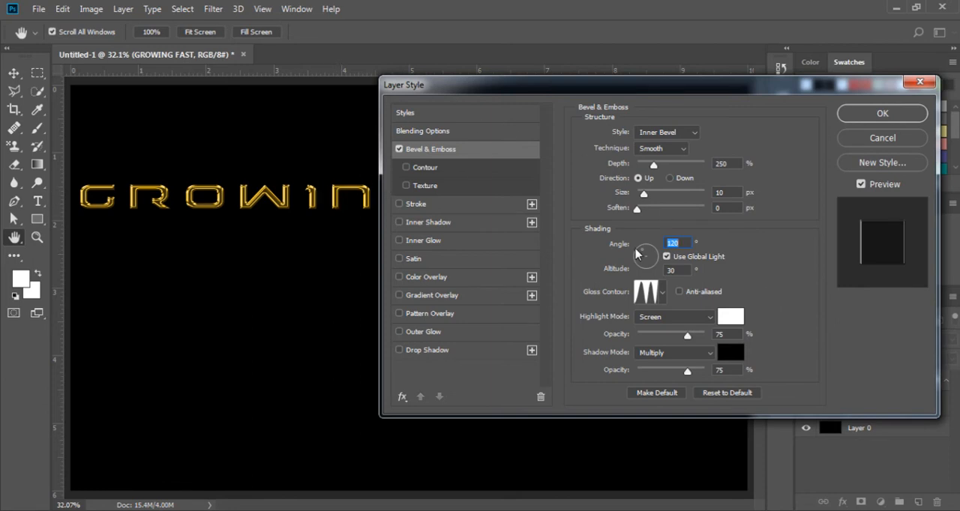
left_click(862, 118)
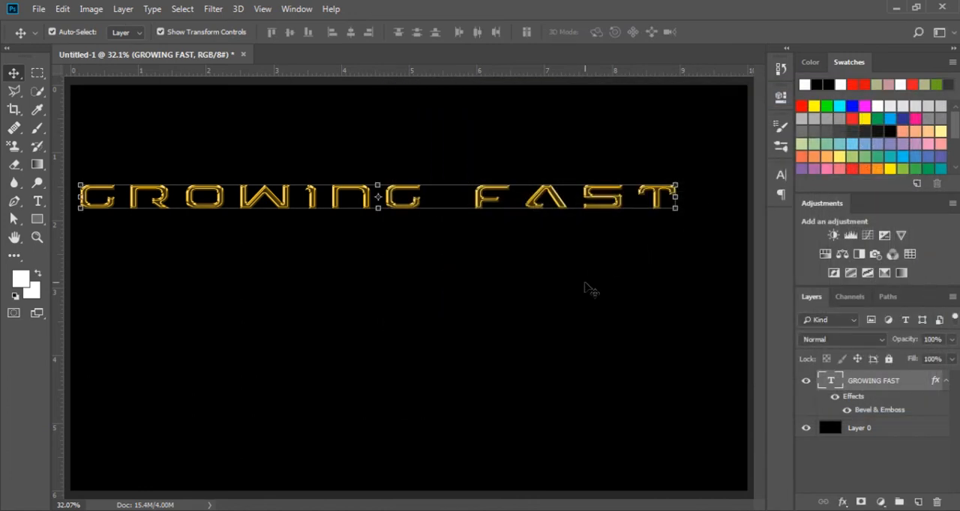
Duplicate the GROWING FAST text layer and flip the copy vertically with Free Transform
key("ctrl+minus")
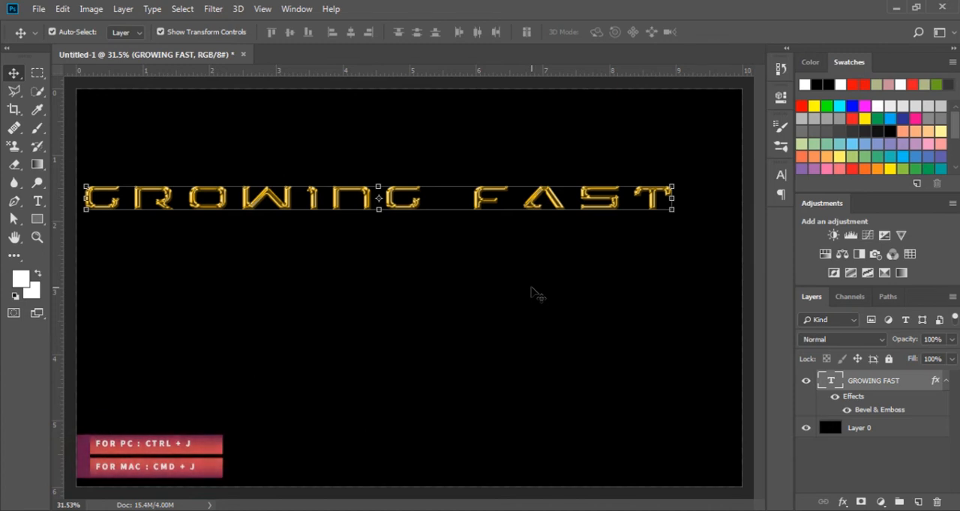
key("ctrl+j")
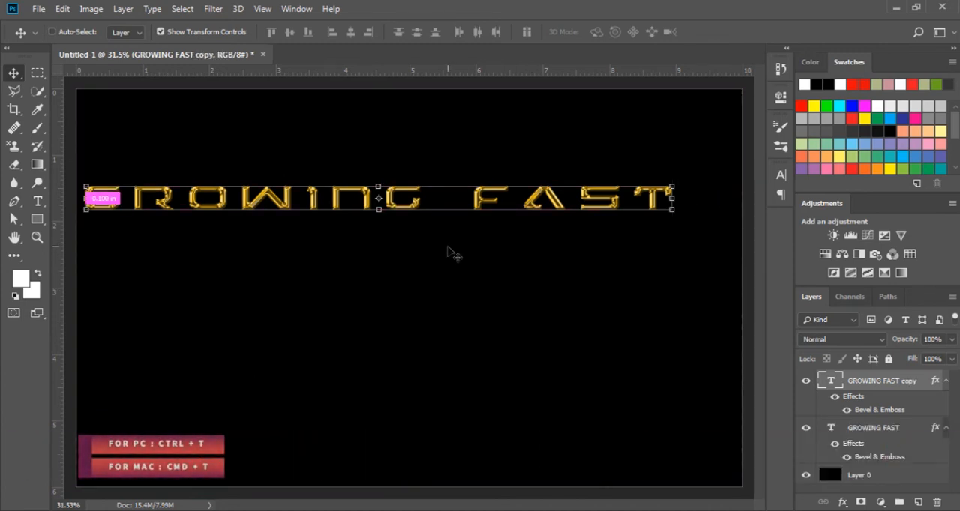
key("ctrl+t")
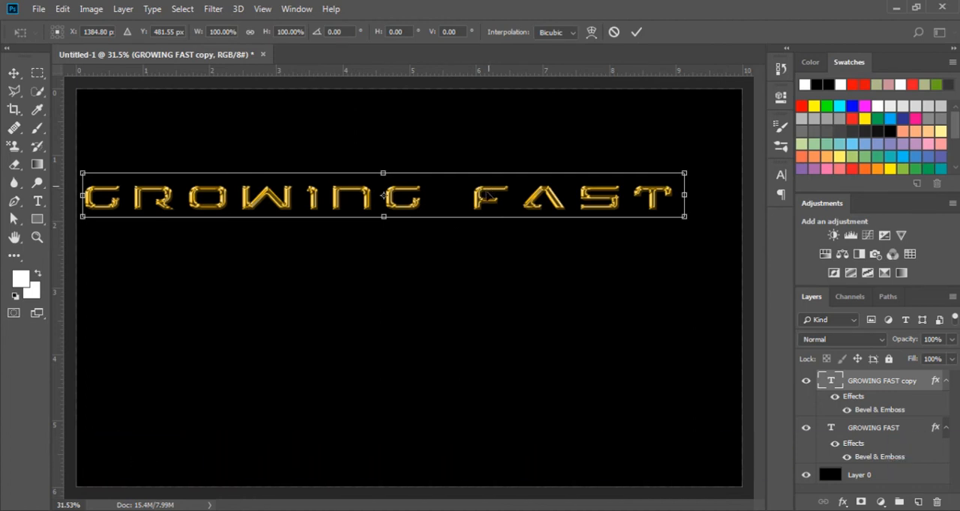
right_click(481, 197)
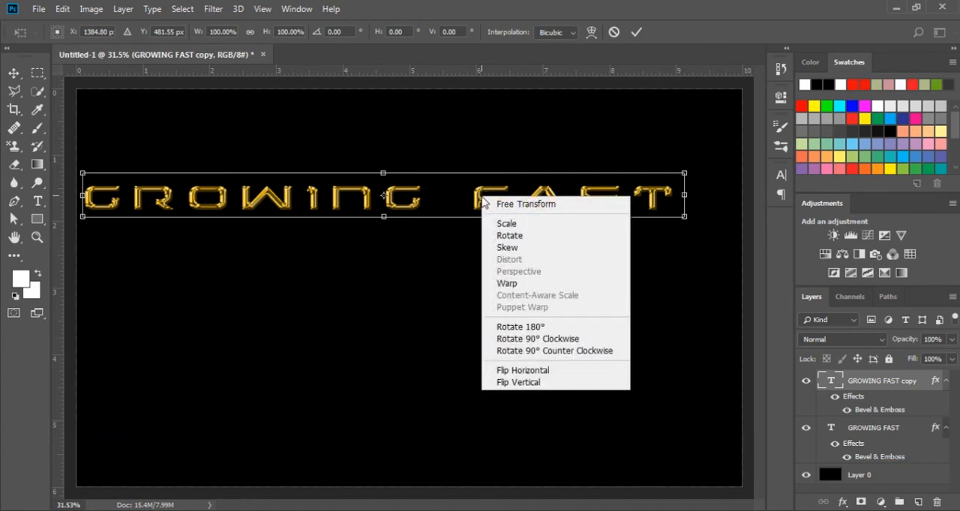
left_click(523, 383)
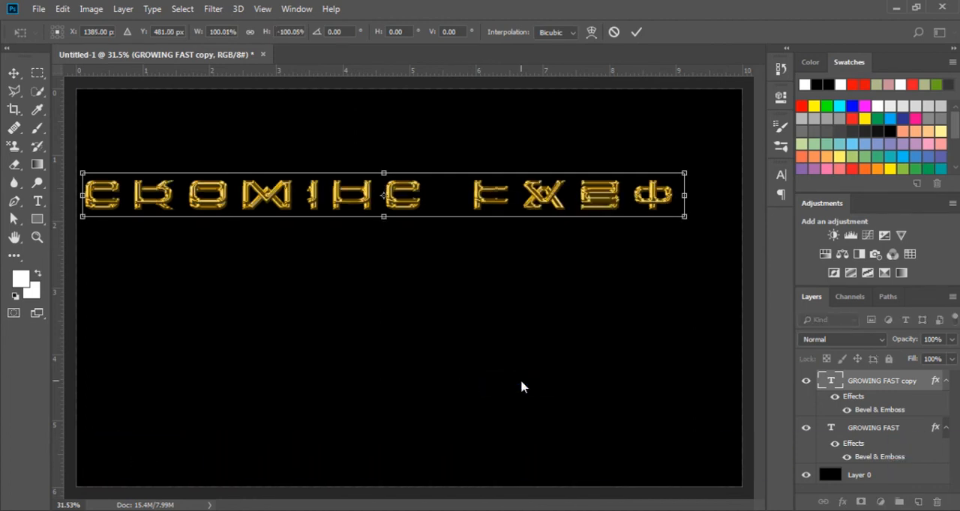
Move the flipped copy straight down until it sits directly beneath the original text like a reflection, and commit the transform
key("Down")
key("Down")
key("Down")
key("Down")
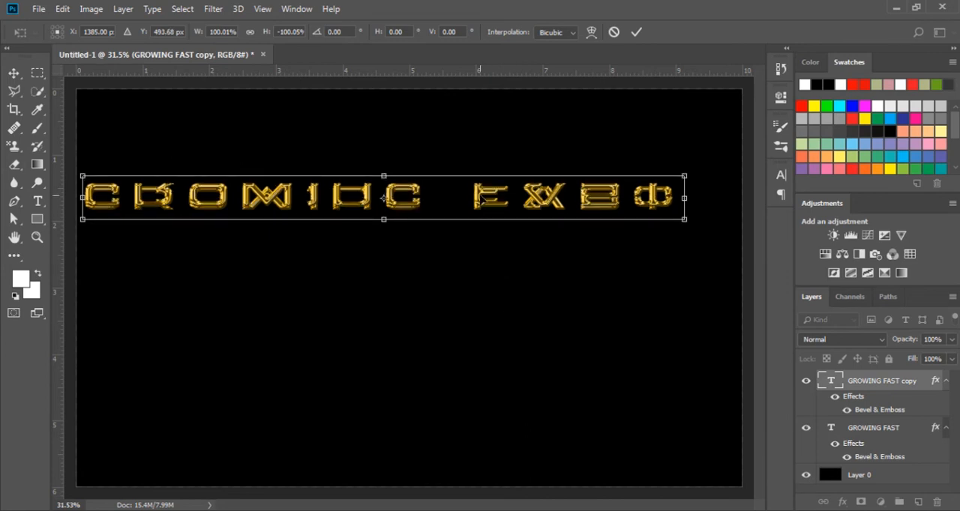
left_click_drag(483, 203, 482, 226)
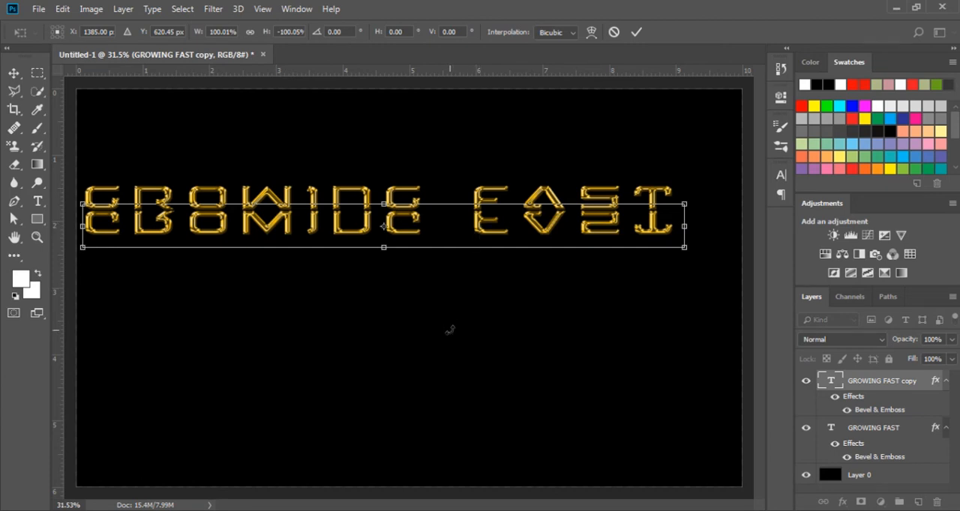
key("Return")
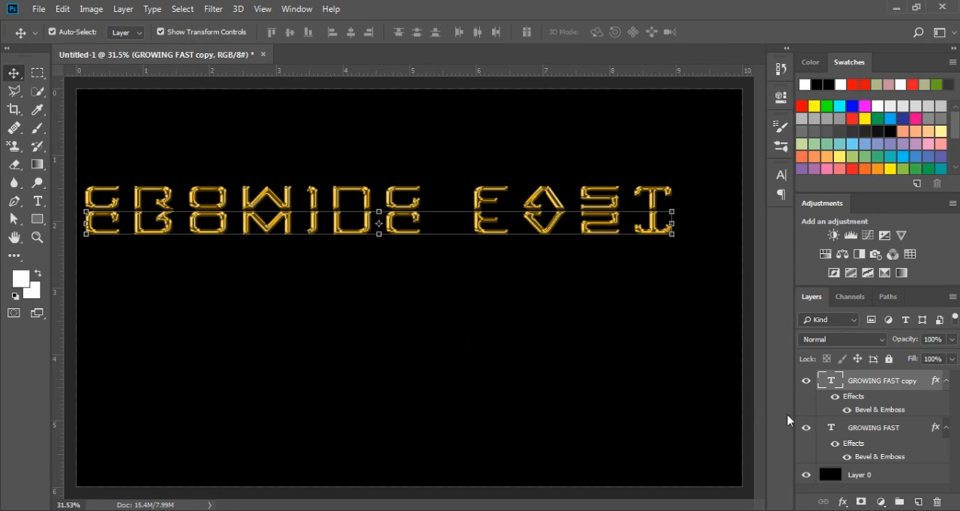
Add a layer mask to the flipped copy and set up the Gradient tool with a linear black-to-white gradient
left_click(860, 502)
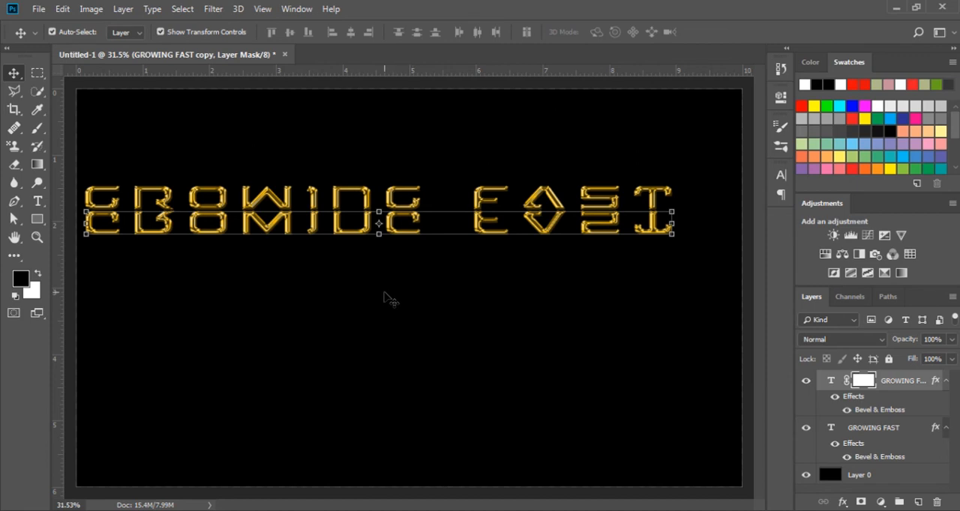
key("g")
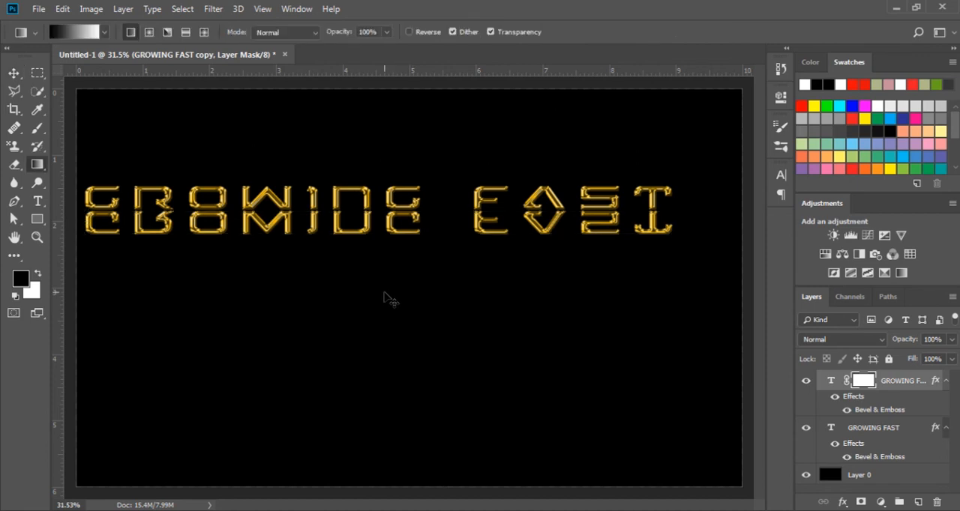
left_click(105, 32)
left_click(54, 78)
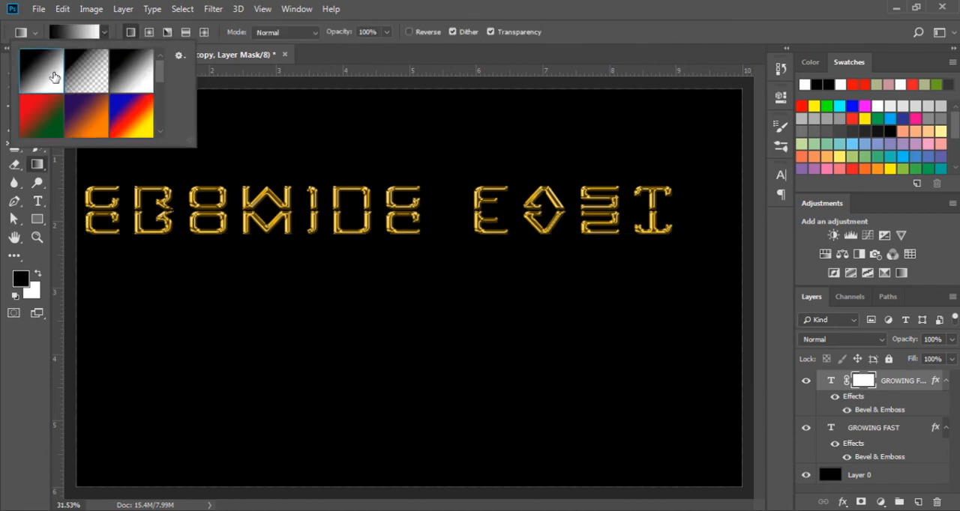
left_click(127, 34)
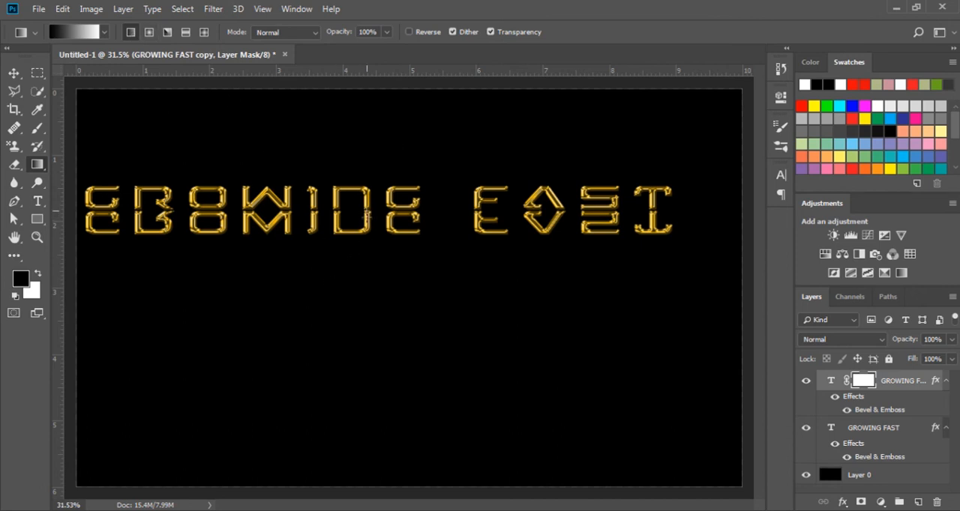
Fade out the lower part of the reflection with a short upward gradient on the flipped copy's mask
left_click_drag(366, 237, 367, 210)
left_click_drag(368, 235, 367, 190)
key("ctrl+z")
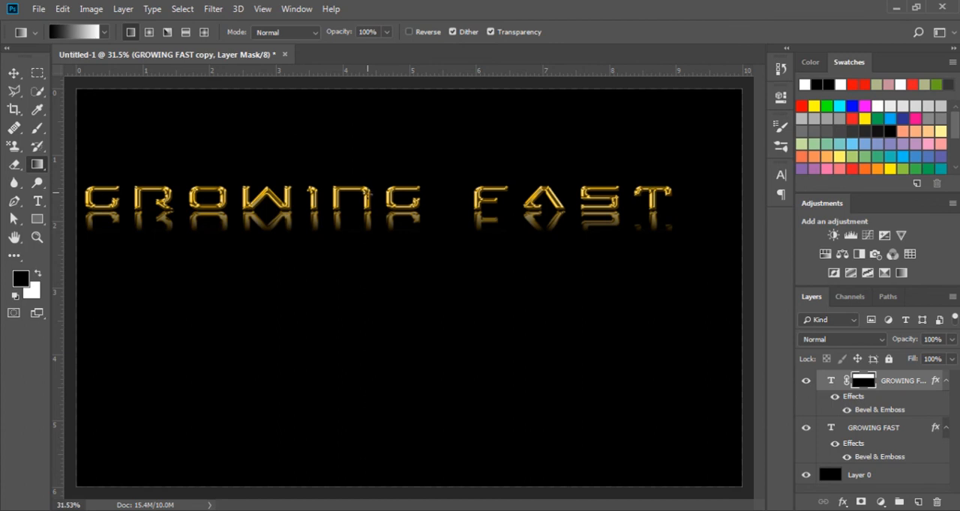
left_click_drag(367, 224, 367, 198)
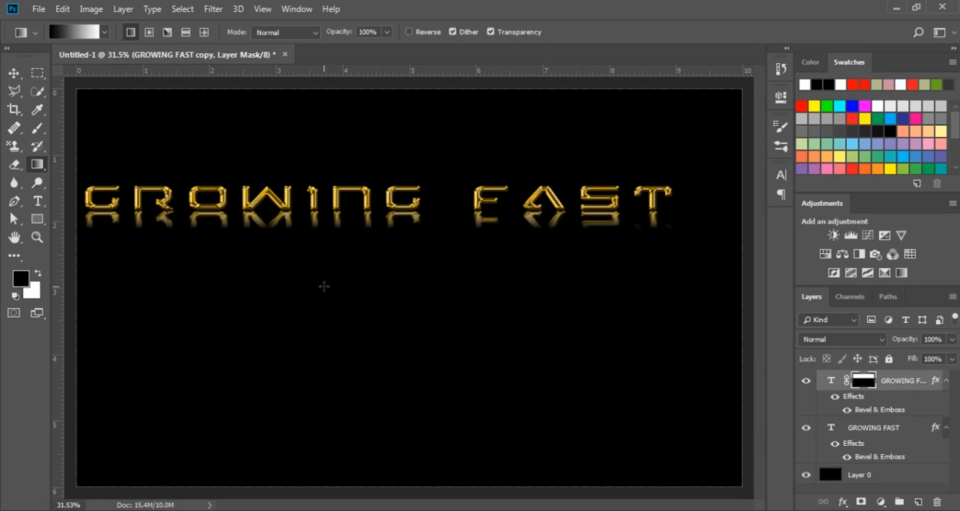
Paint black on the mask with a smaller soft brush along the reflection's lower edge to hide its remaining traces
key("b")
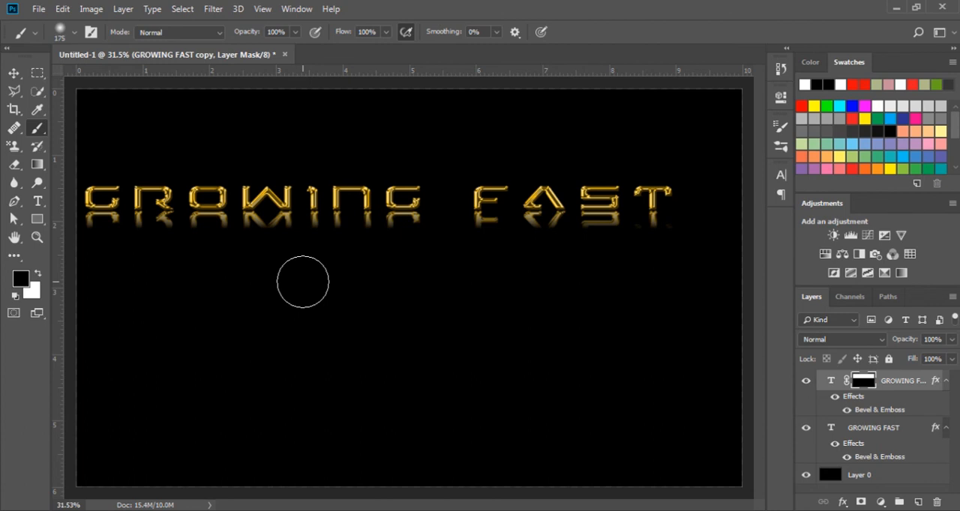
key("bracketleft")
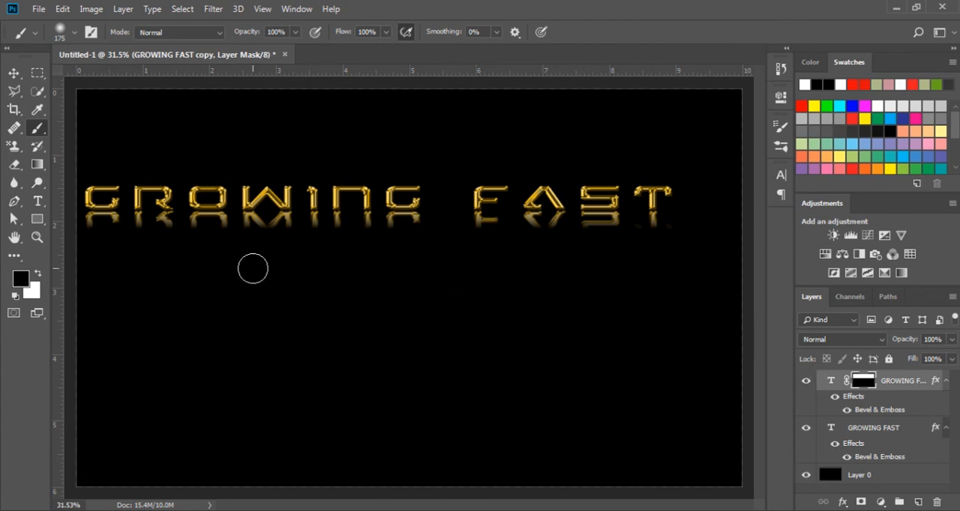
left_click_drag(224, 235, 671, 232)
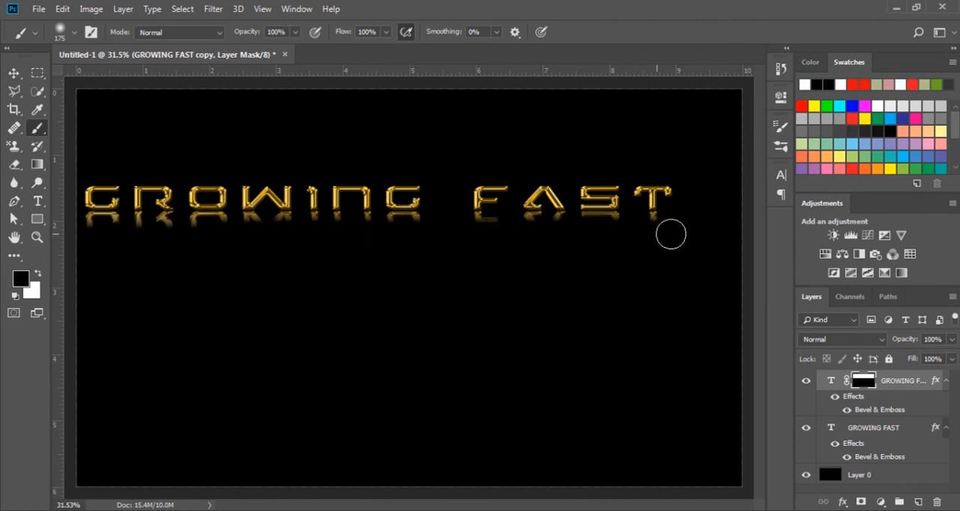
mouse_move(94, 235)
left_mouse_down()
mouse_move(323, 231)
mouse_move(329, 240)
left_mouse_up()
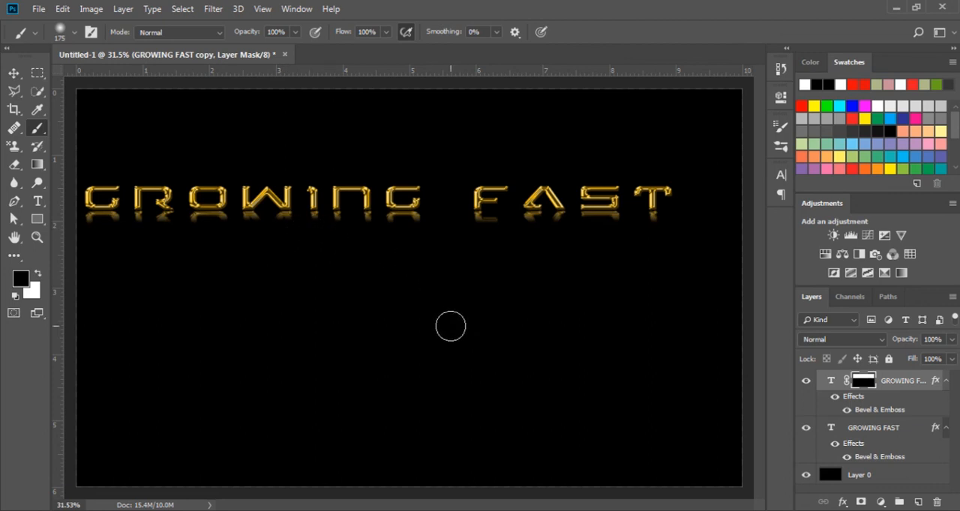